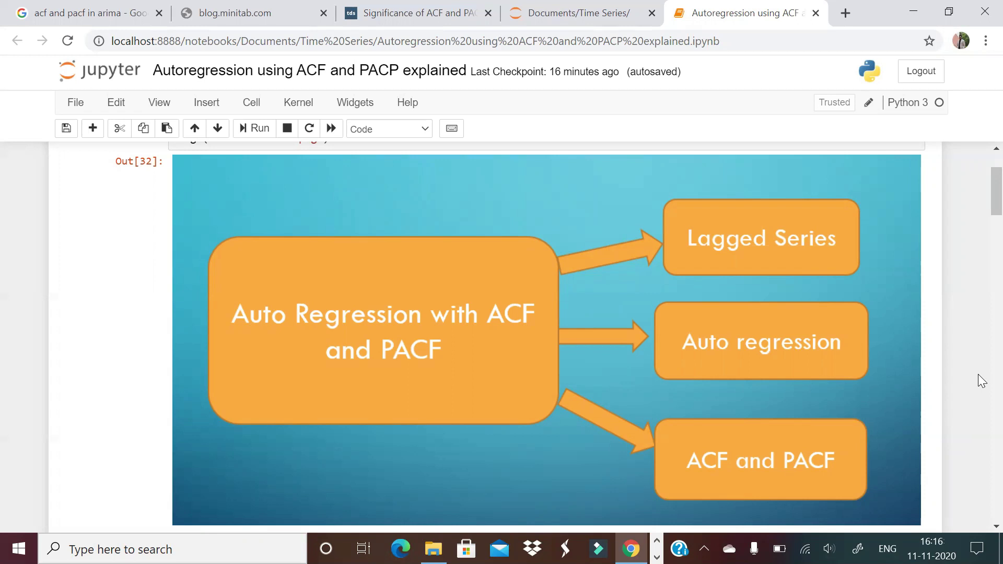
# - Skim the opening of the Towards Data Science article on ACF and PACF plots and return to the autoregression notebook
pyautogui.click(411, 6)
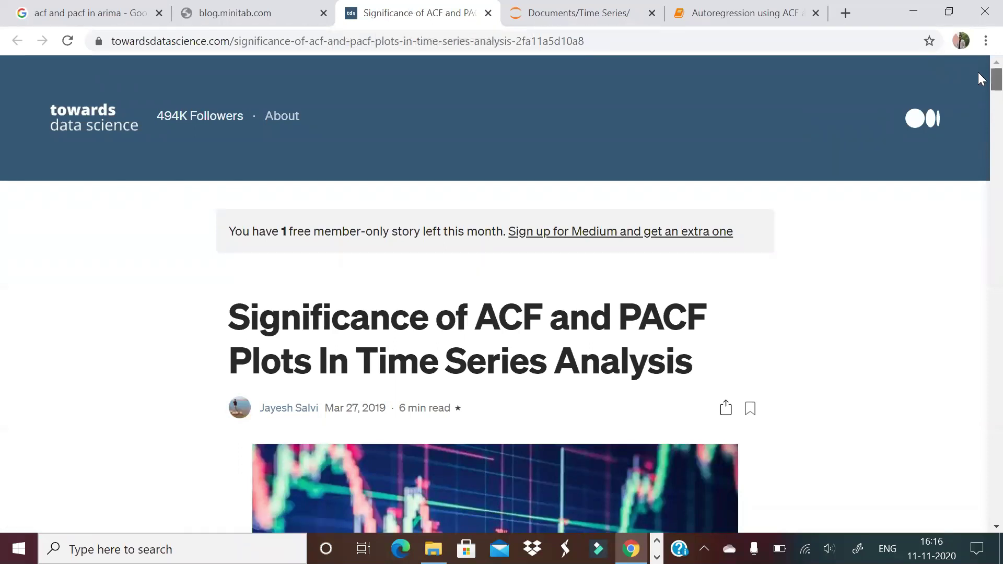
pyautogui.scroll(-3, 981, 79)
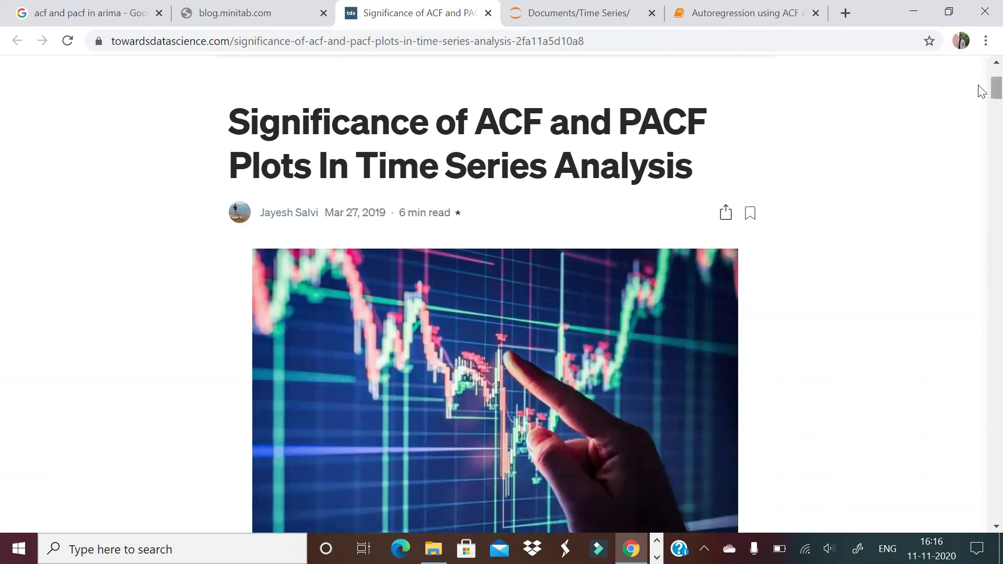
pyautogui.scroll(-2, 981, 92)
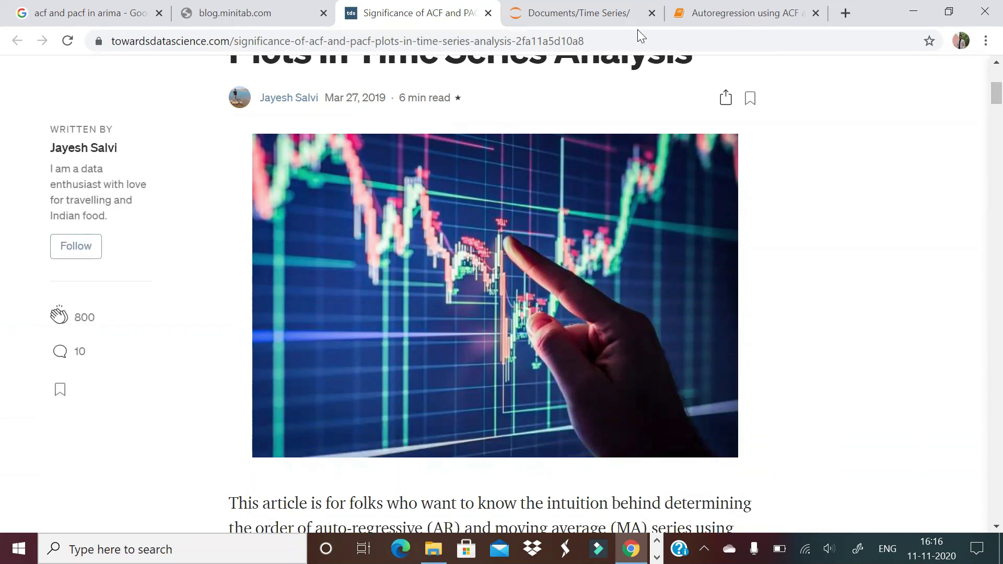
pyautogui.click(754, 9)
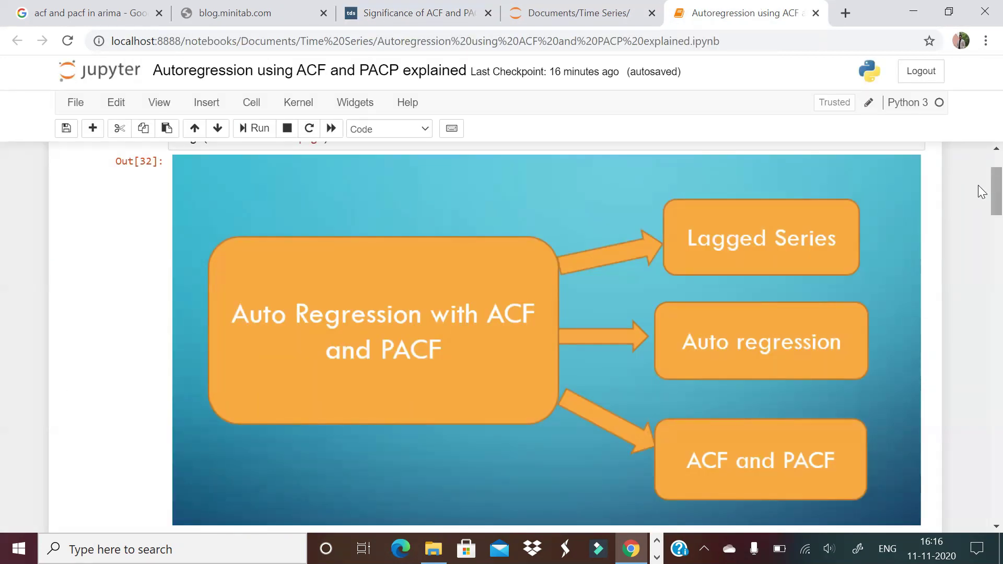
# - Examine the notebook's time series lag example, highlighting the values 22,21,20,19 in the original series
pyautogui.scroll(-1, 983, 192)
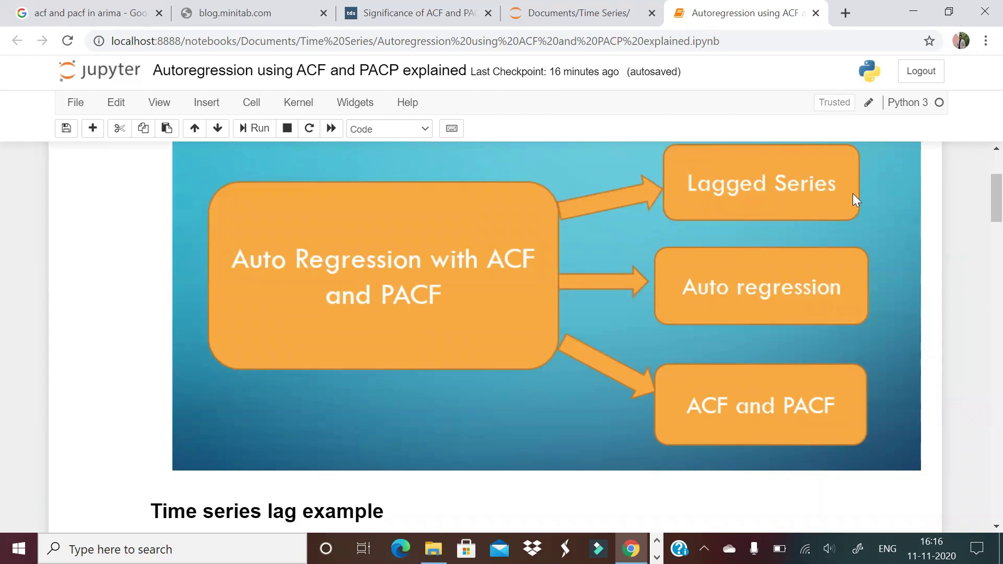
pyautogui.scroll(-3, 978, 205)
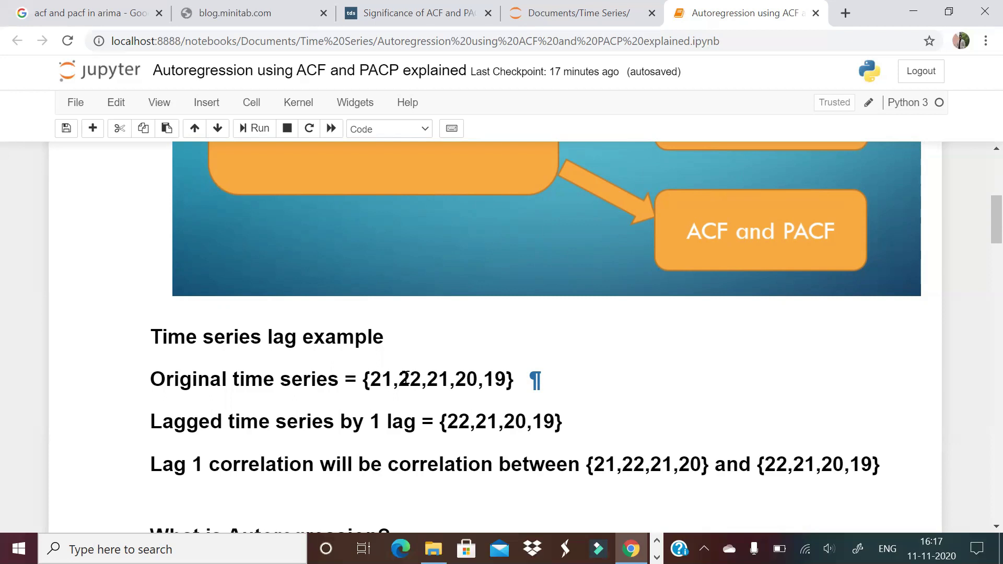
pyautogui.moveTo(410, 379); pyautogui.dragTo(511, 379)
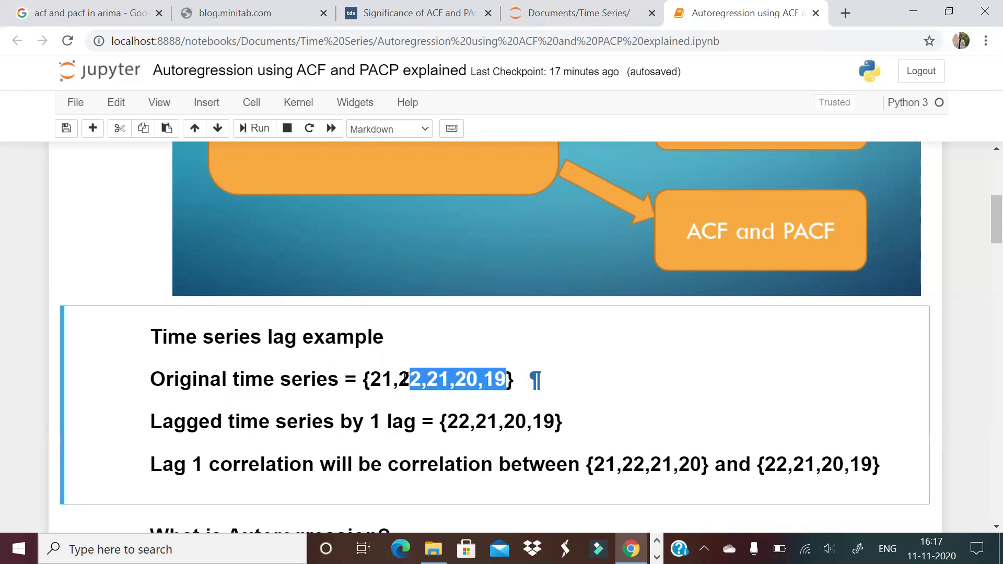
pyautogui.moveTo(392, 379); pyautogui.dragTo(504, 385)
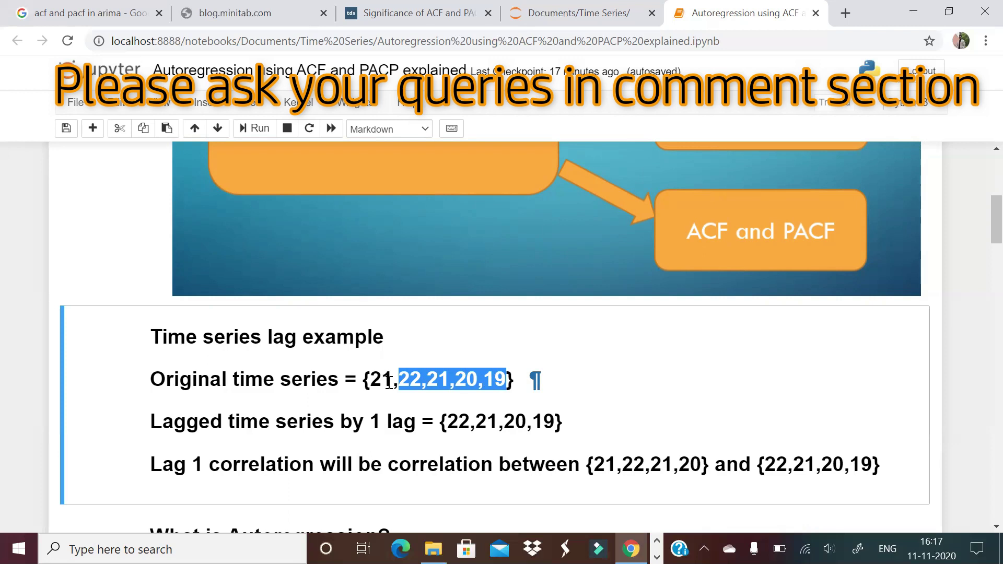
pyautogui.click(449, 381)
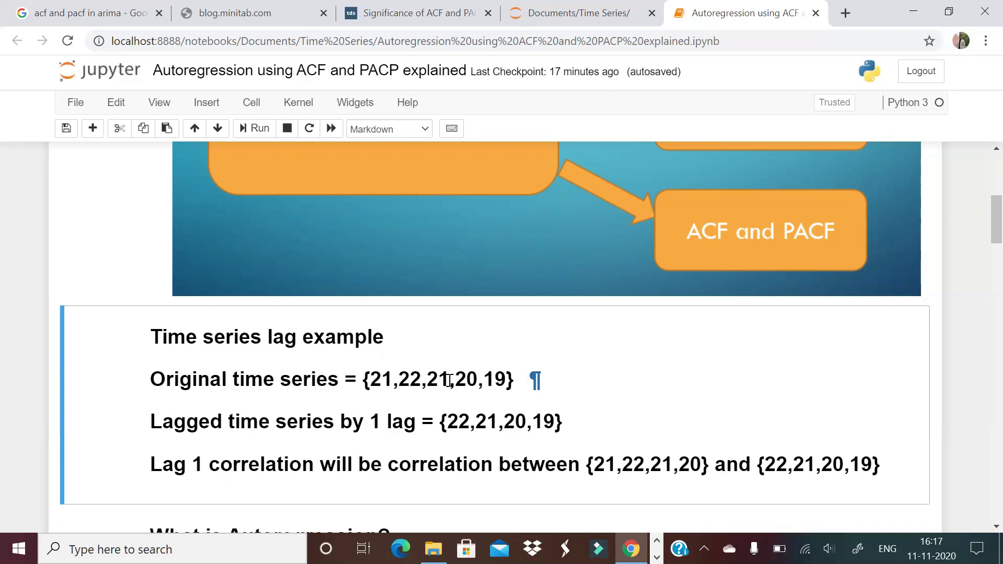
pyautogui.click(216, 461)
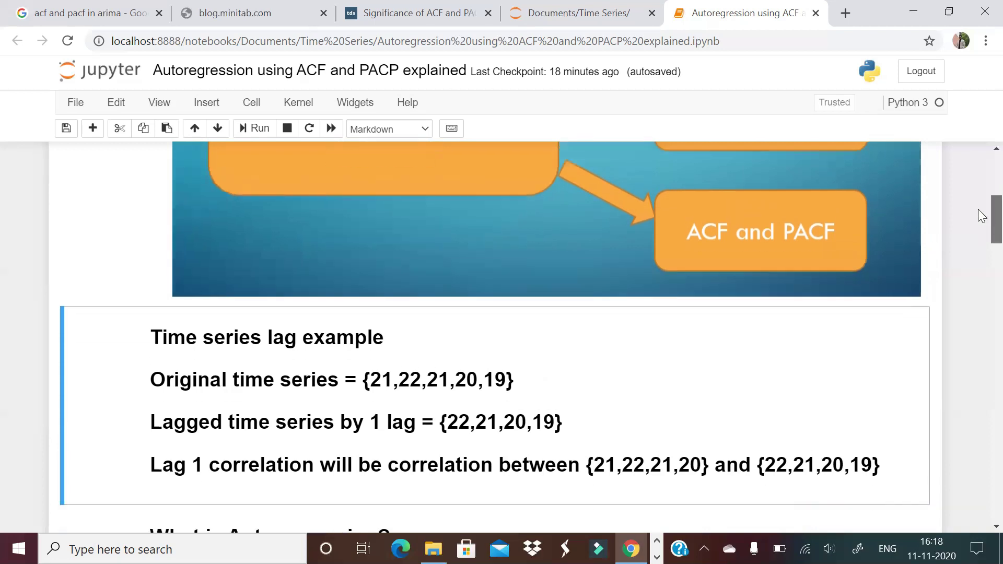
# - Read the notebook's definitions of autoregression, ACF and PACF, comparing them with the lag 1 correlation example
pyautogui.moveTo(982, 214); pyautogui.dragTo(982, 231)
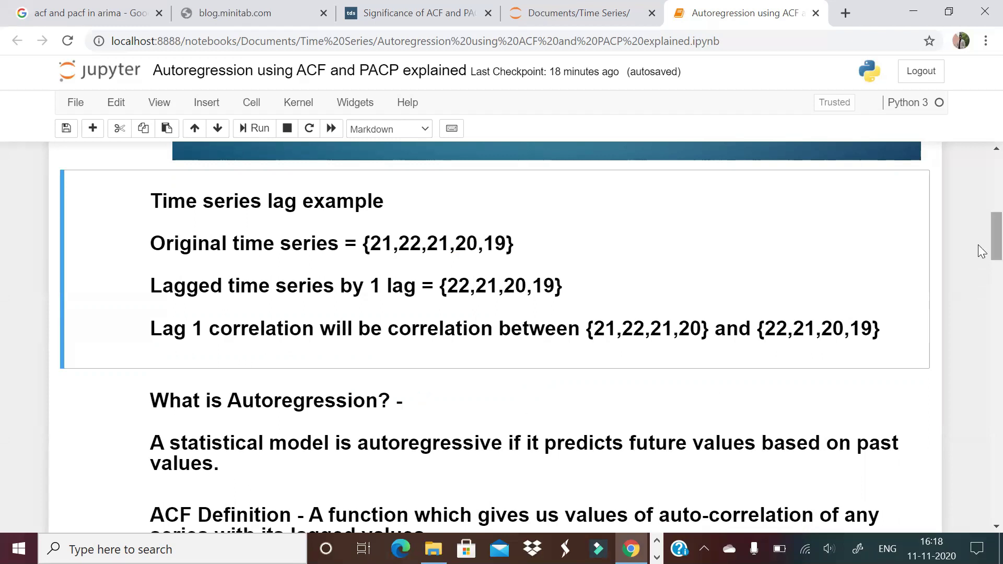
pyautogui.scroll(-1, 981, 251)
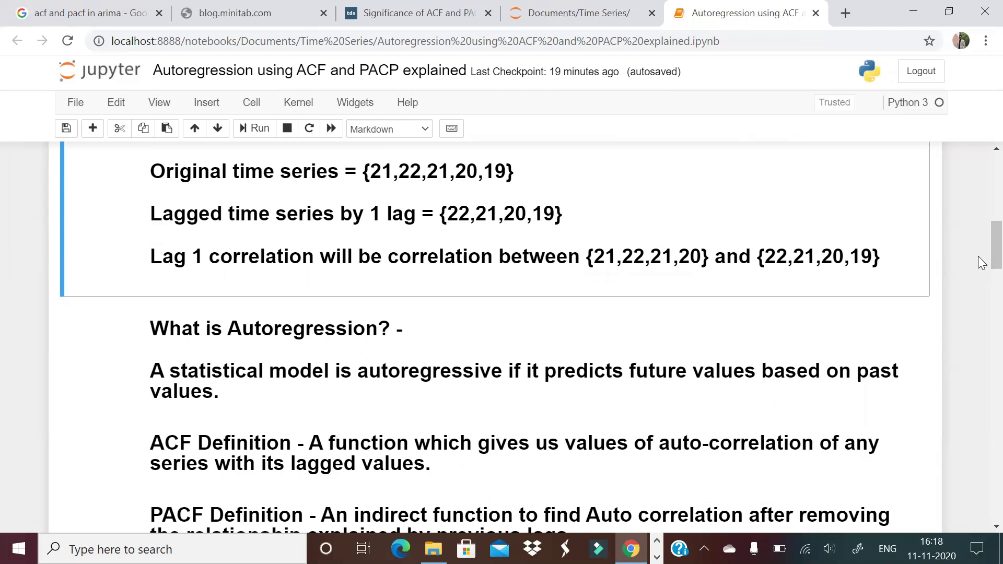
pyautogui.scroll(1, 981, 263)
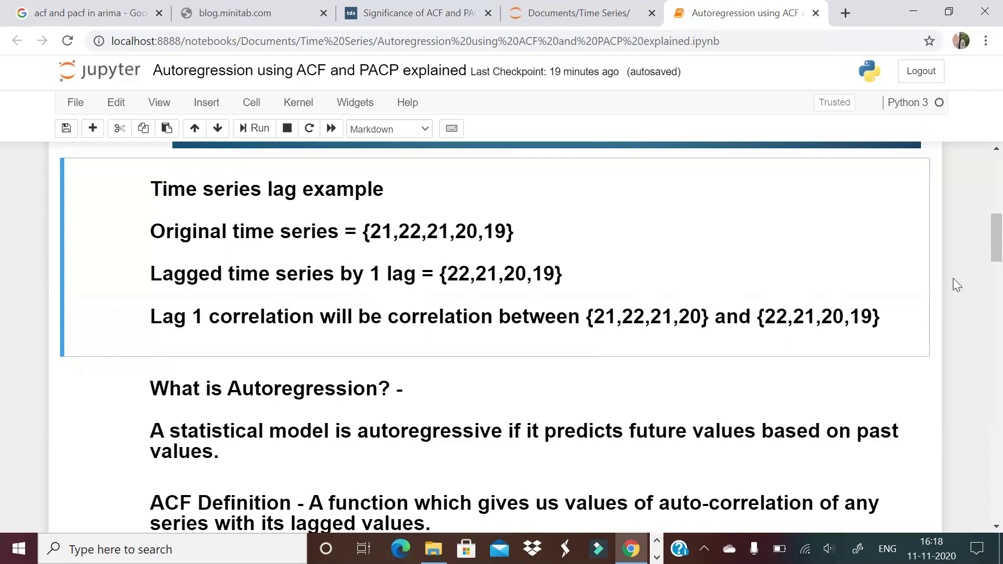
pyautogui.scroll(-1, 982, 245)
pyautogui.scroll(-1, 981, 247)
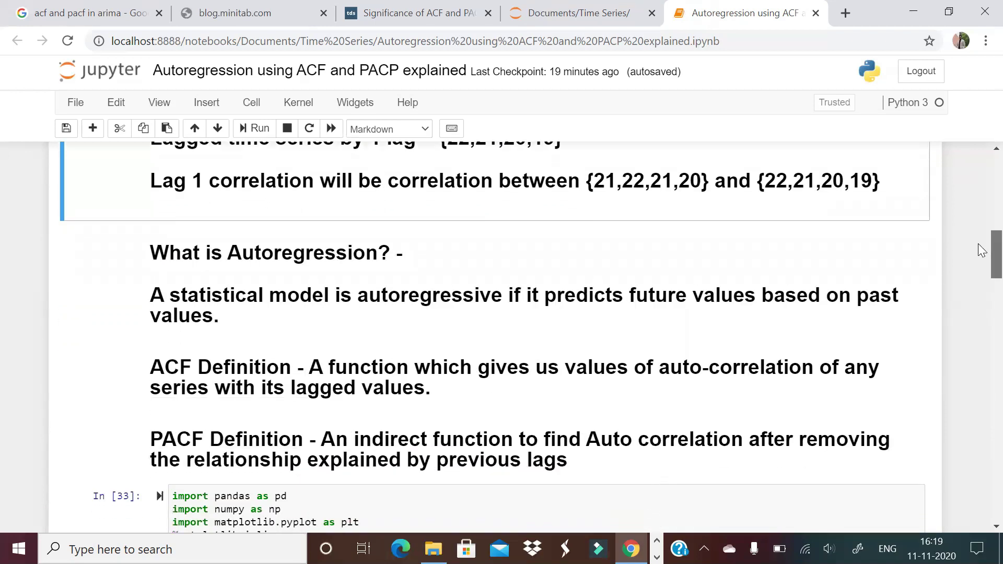
pyautogui.scroll(-1, 981, 251)
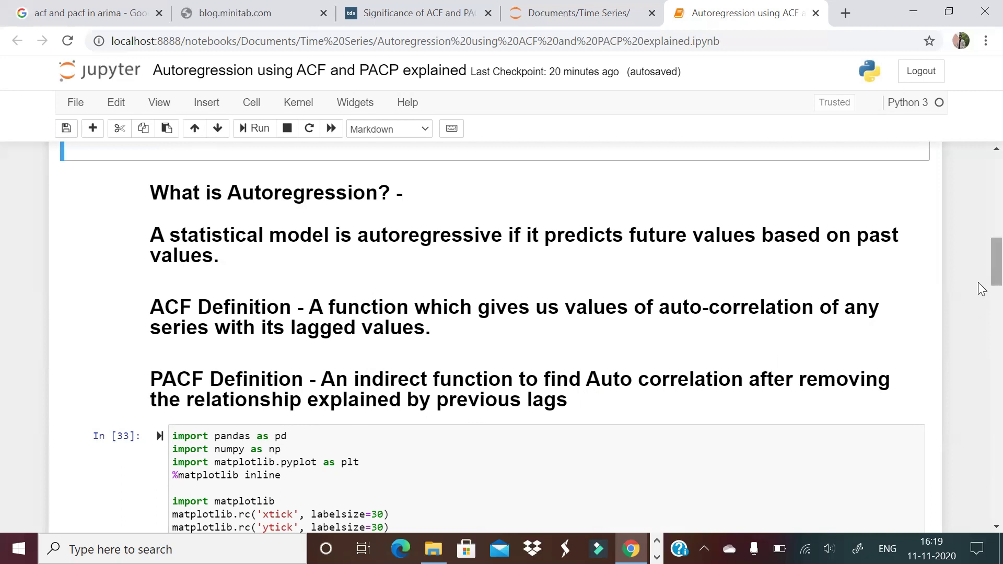
pyautogui.scroll(3, 982, 287)
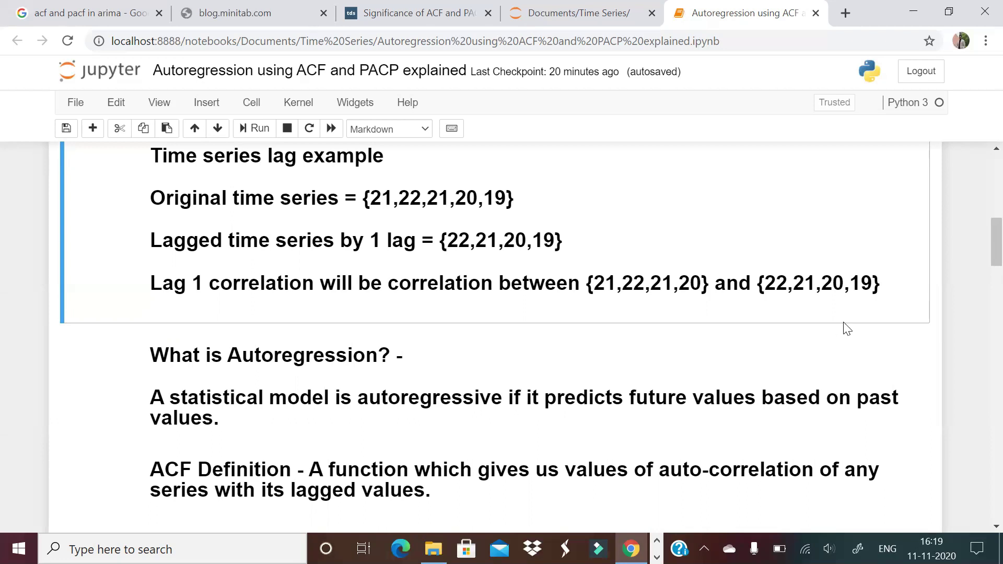
pyautogui.scroll(-2, 981, 279)
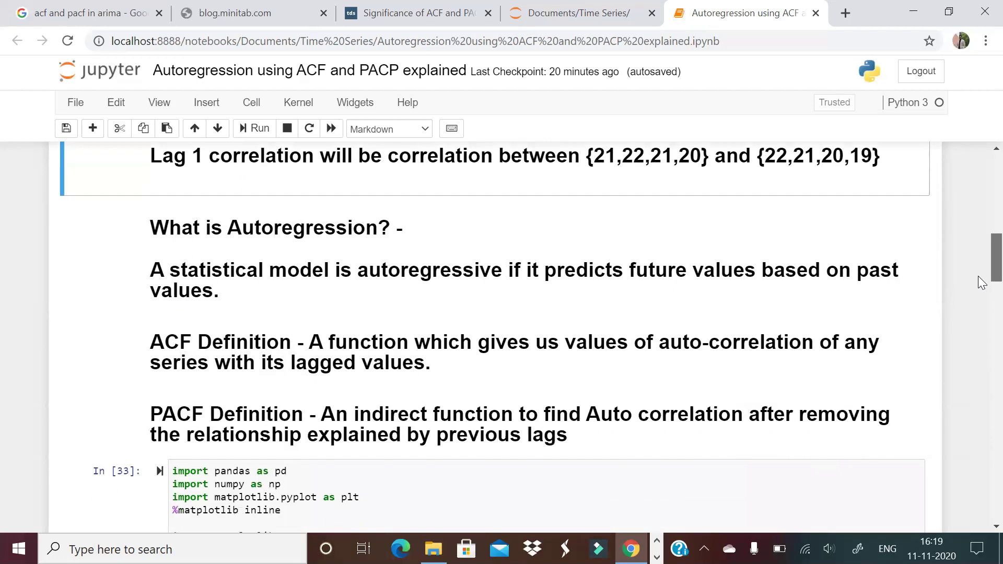
# - Run the notebook cell that imports pandas, numpy, matplotlib, seaborn and the statsmodels acf and pacf functions
pyautogui.scroll(-3, 981, 283)
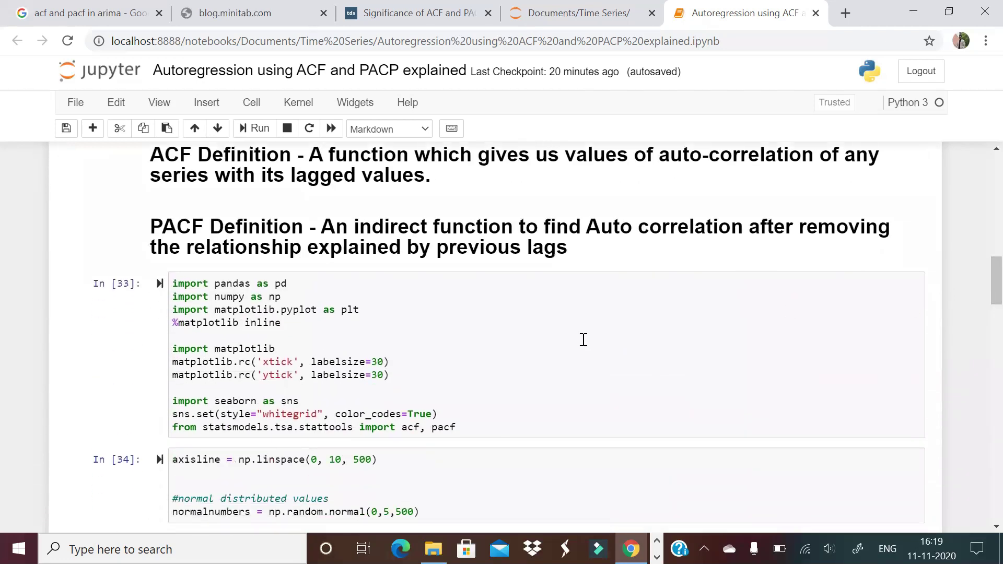
pyautogui.click(474, 370)
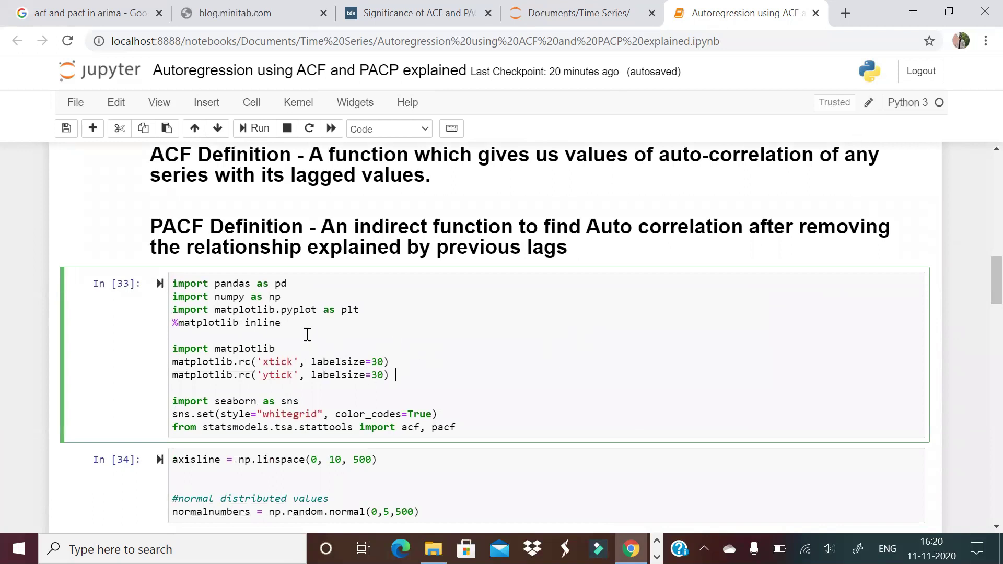
pyautogui.moveTo(173, 283); pyautogui.dragTo(479, 448)
pyautogui.click(401, 377)
pyautogui.click(255, 133)
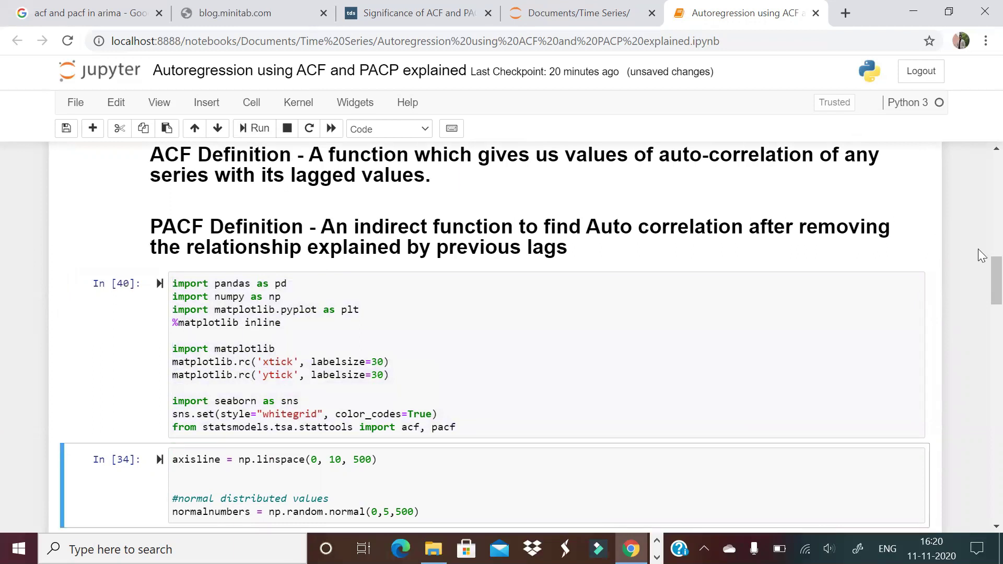
# - Review the linspace and random normal expressions, and run the cell that defines axisline and normalnumbers
pyautogui.scroll(-4, 978, 275)
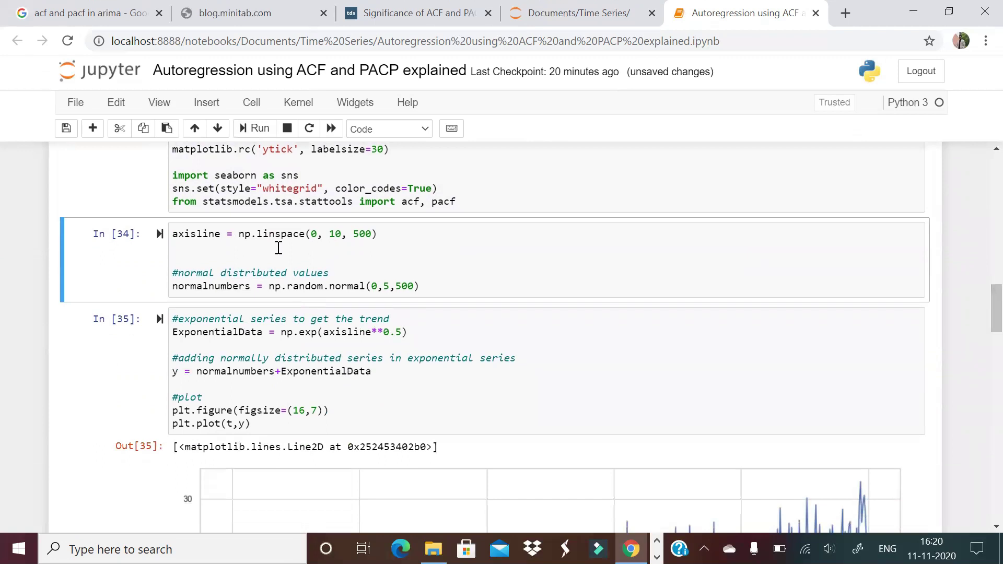
pyautogui.moveTo(240, 236); pyautogui.dragTo(383, 238)
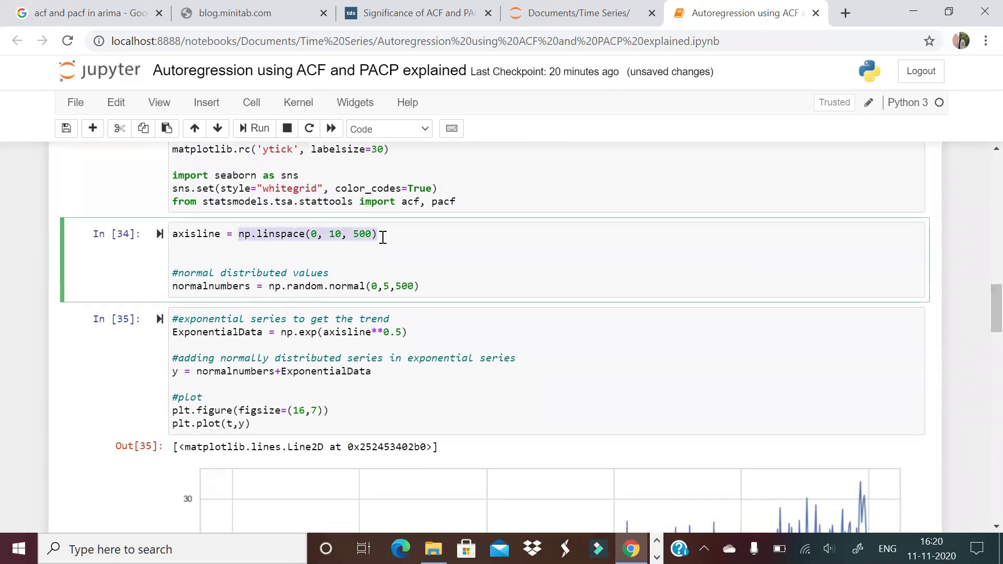
pyautogui.click(413, 260)
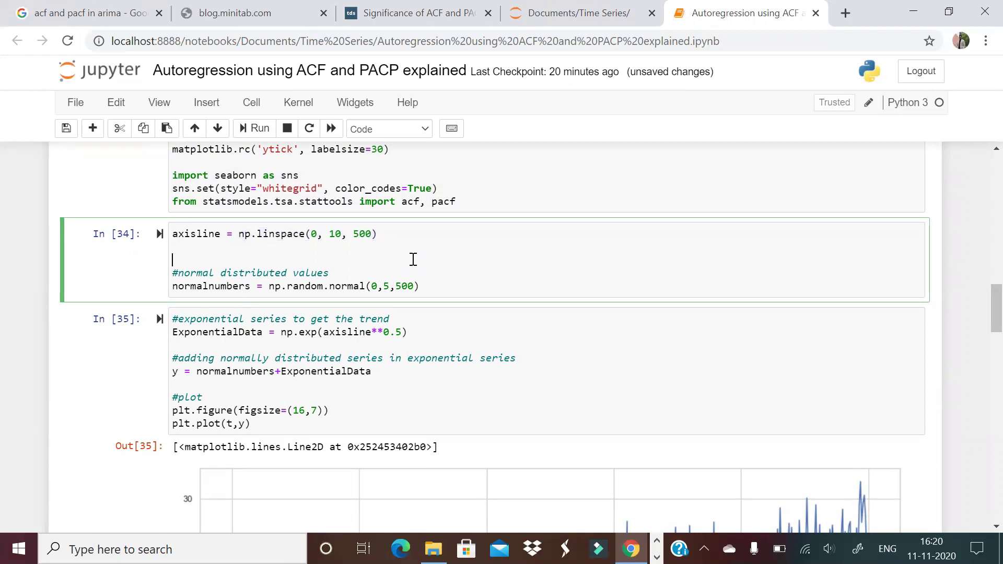
pyautogui.moveTo(270, 286); pyautogui.dragTo(410, 302)
pyautogui.click(318, 253)
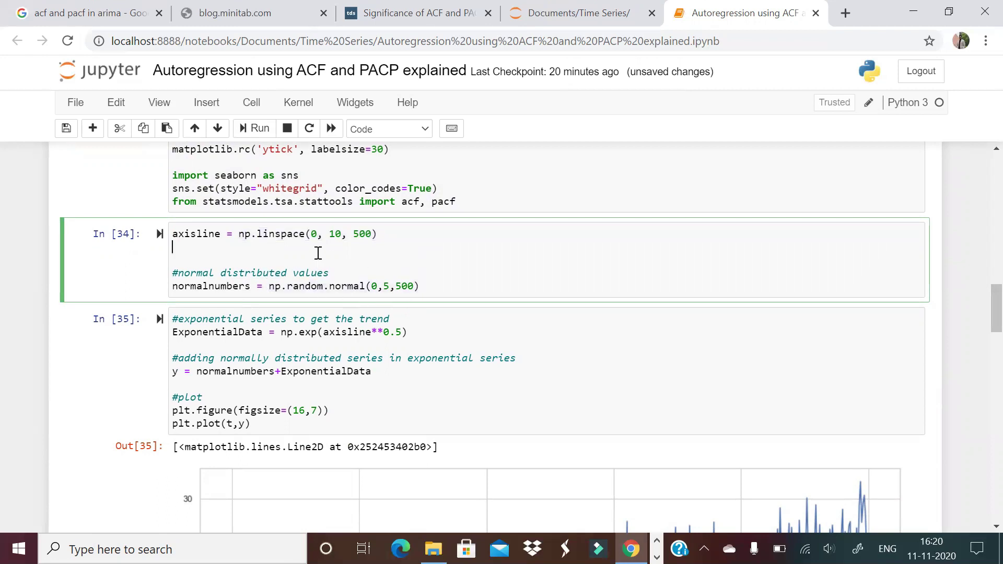
pyautogui.click(256, 130)
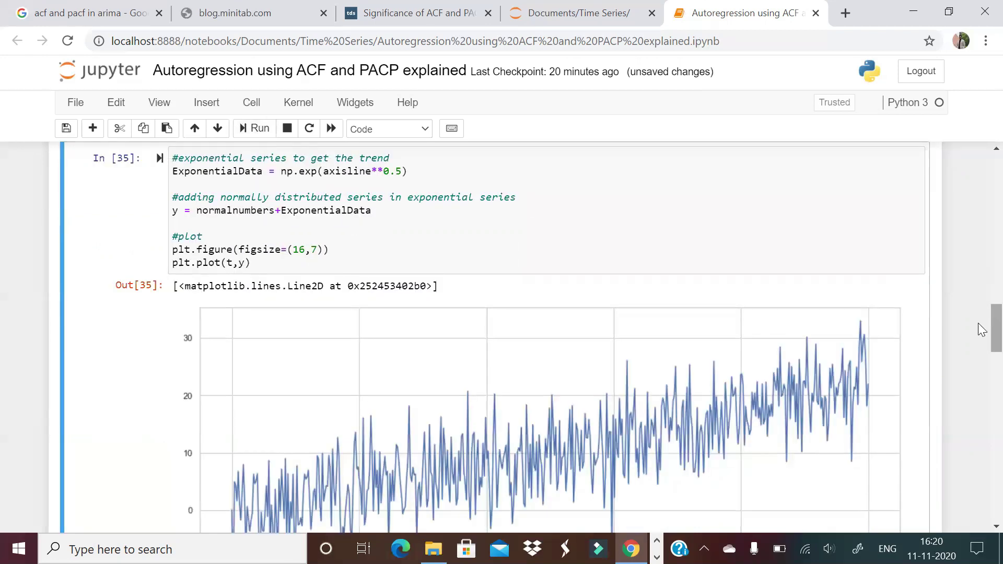
# - Run the cell that adds the normally distributed values to the exponential series, and review the resulting line plot
pyautogui.scroll(1, 980, 316)
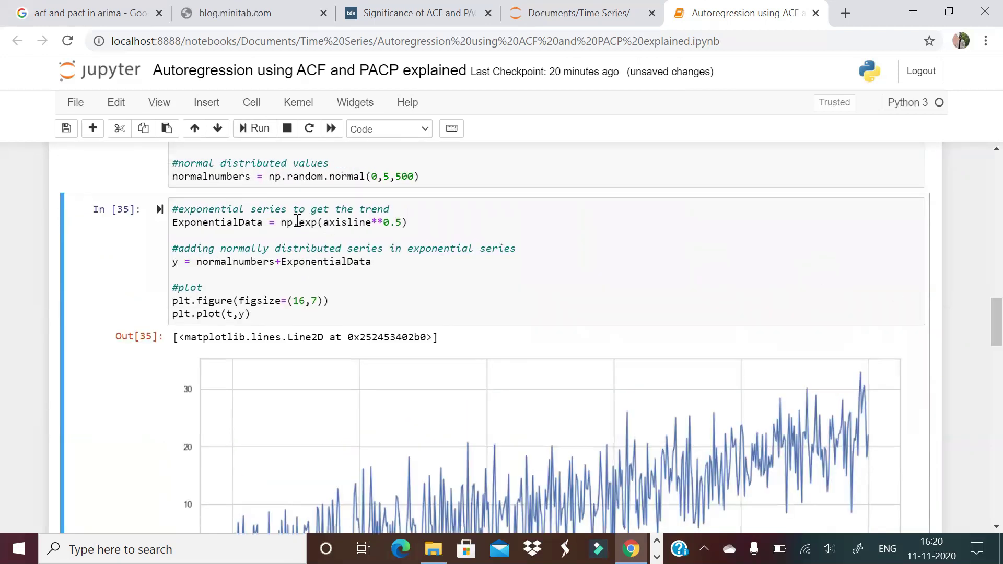
pyautogui.moveTo(282, 223); pyautogui.dragTo(410, 226)
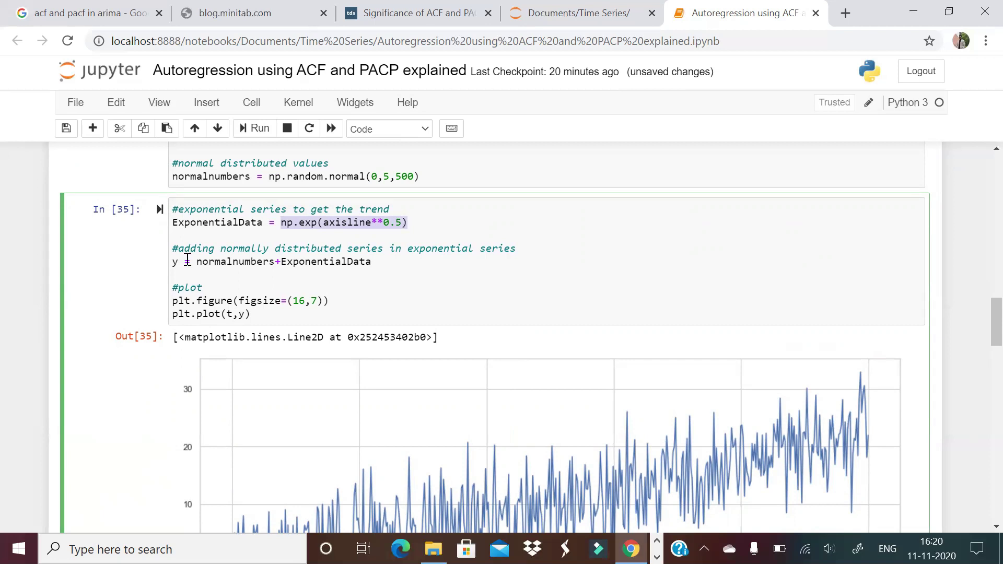
pyautogui.moveTo(200, 261); pyautogui.dragTo(355, 269)
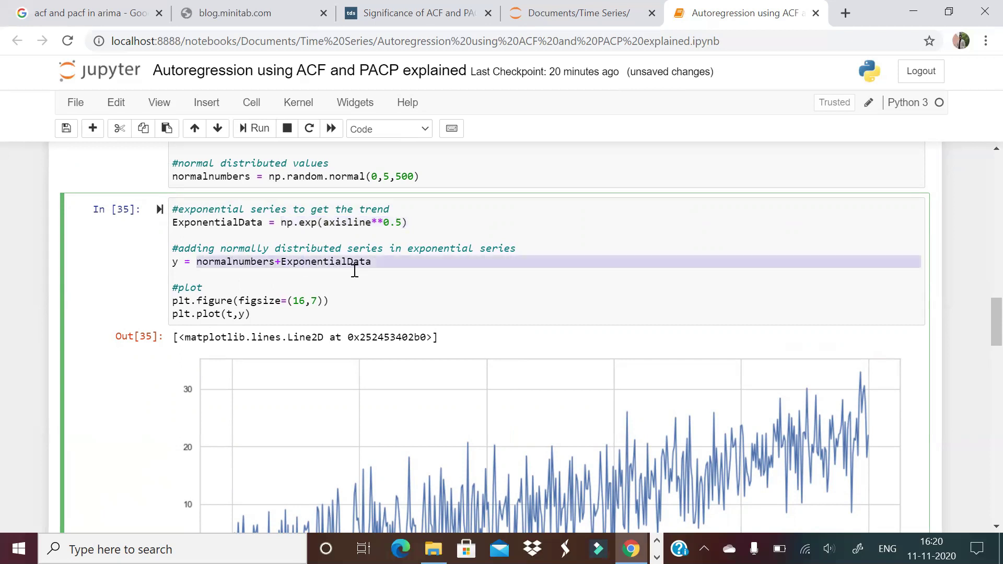
pyautogui.click(356, 269)
pyautogui.click(261, 135)
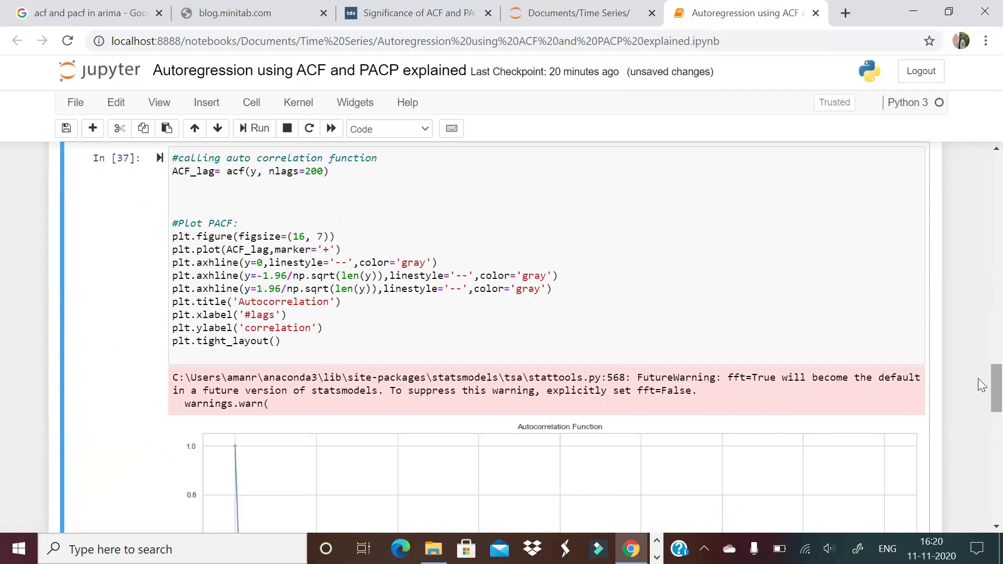
pyautogui.scroll(6, 979, 378)
pyautogui.scroll(6, 977, 308)
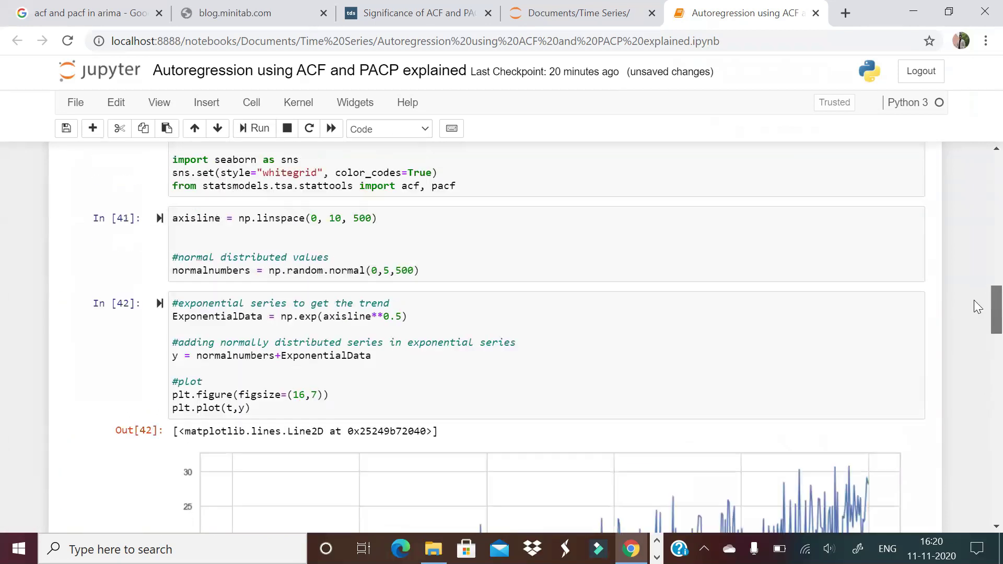
pyautogui.scroll(-3, 974, 300)
pyautogui.scroll(-2, 981, 338)
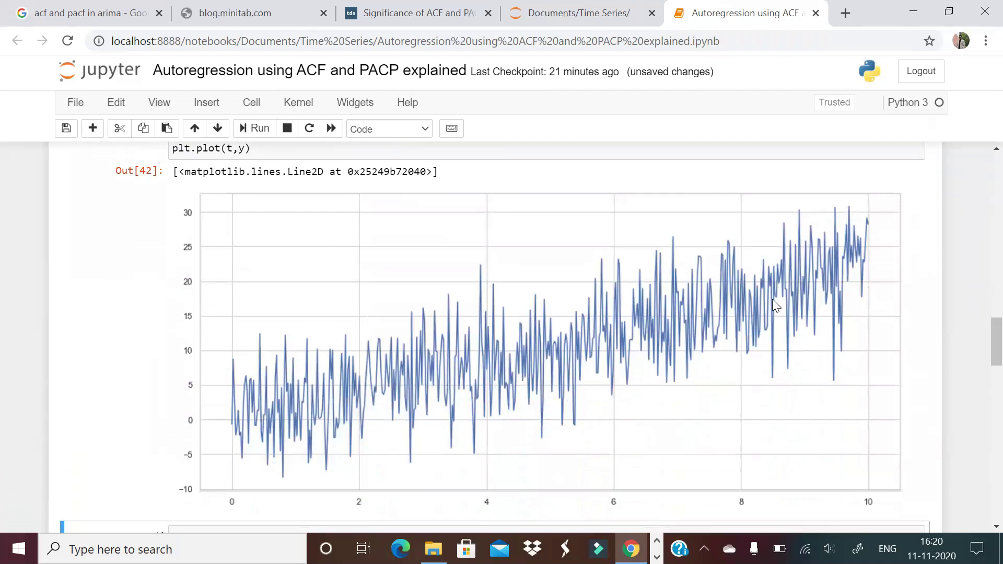
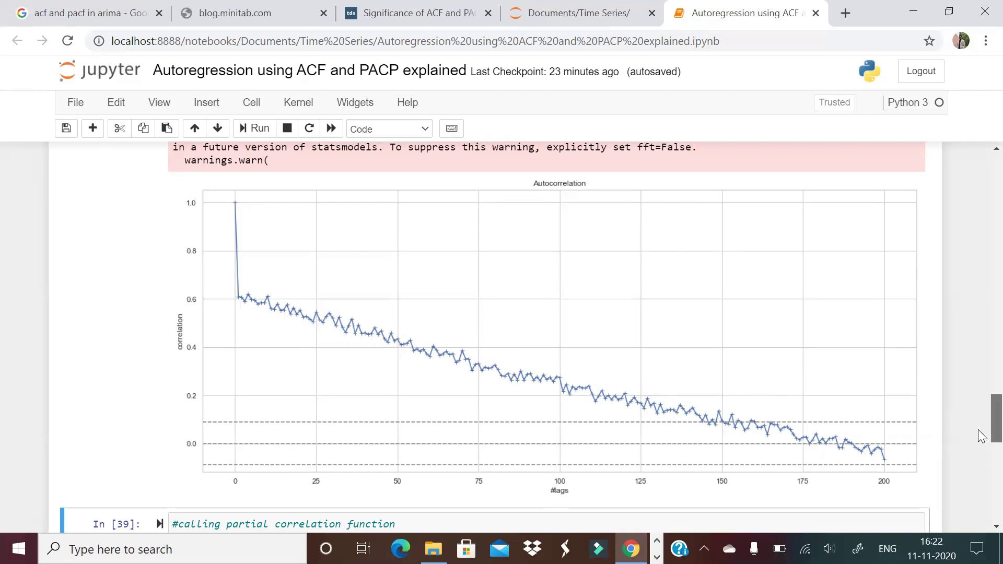
# - Run the partial autocorrelation cell with nlags=30 and the 'ols' method, and bring its code and plot into view
pyautogui.moveTo(996, 436); pyautogui.dragTo(981, 468)
pyautogui.scroll(-2, 982, 468)
pyautogui.click(620, 309)
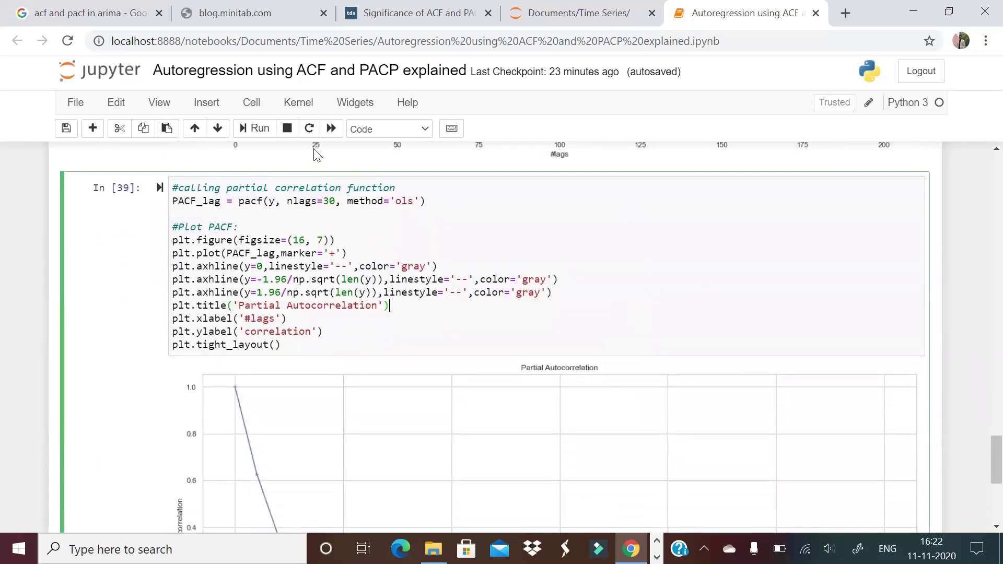
pyautogui.click(265, 131)
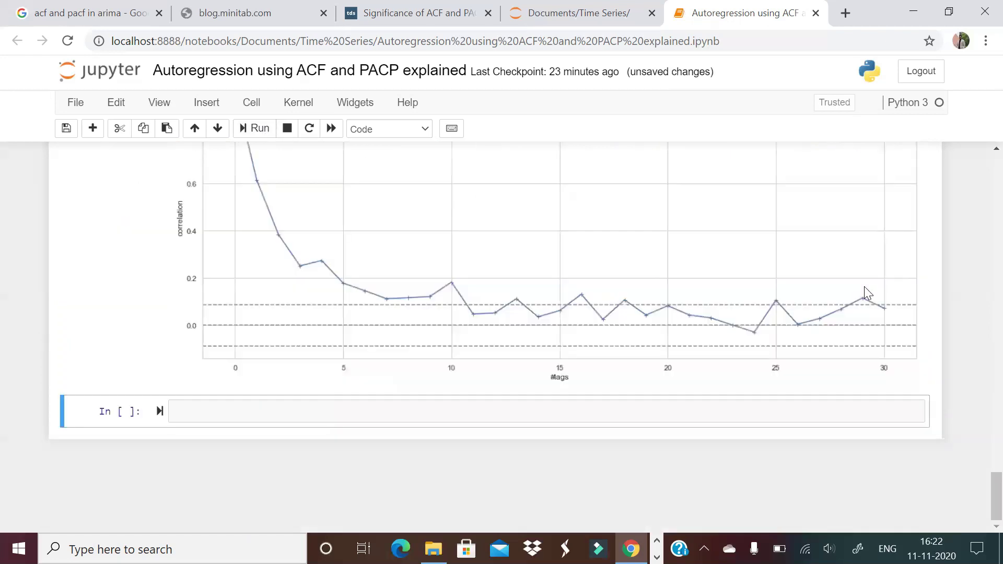
pyautogui.scroll(5, 979, 470)
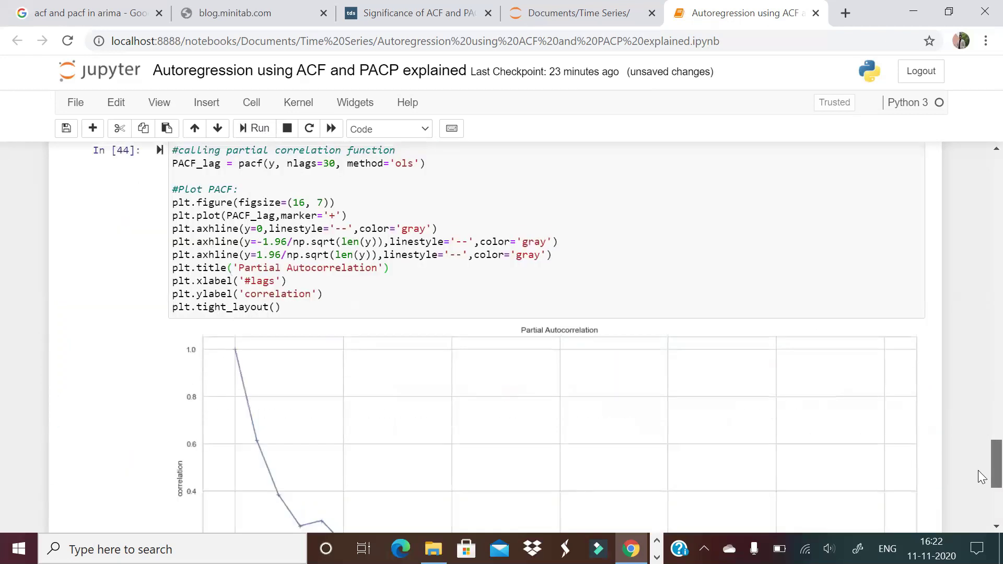
# - Examine the partial autocorrelation plot and enter AR(7) in the empty cell below it
pyautogui.scroll(-3, 979, 470)
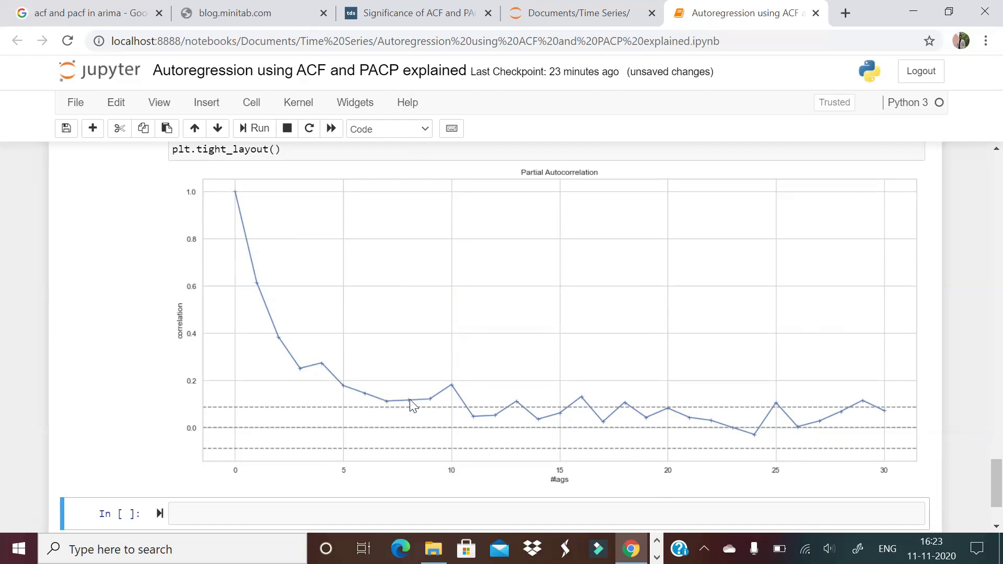
pyautogui.moveTo(992, 477); pyautogui.dragTo(982, 488)
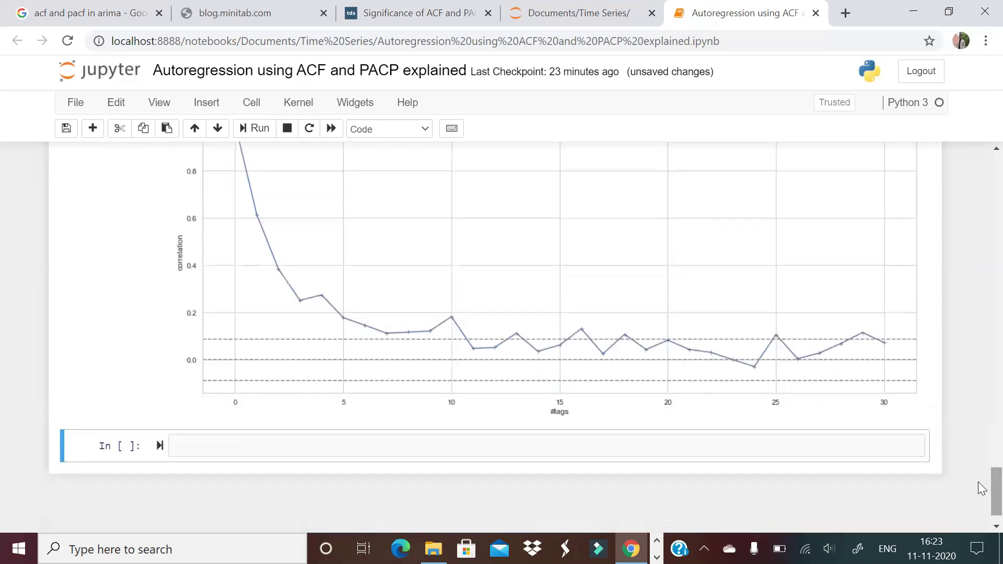
pyautogui.click(827, 448)
pyautogui.write('A')
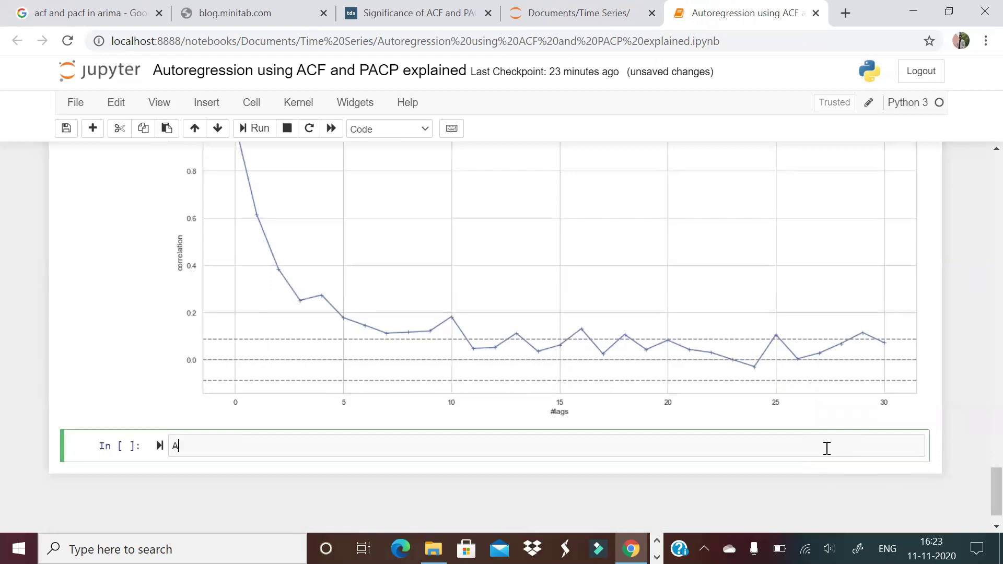
pyautogui.write('R(7)')
# - Revisit the overview diagram and the time series lag example near the start of the notebook
pyautogui.moveTo(983, 484); pyautogui.dragTo(978, 212)
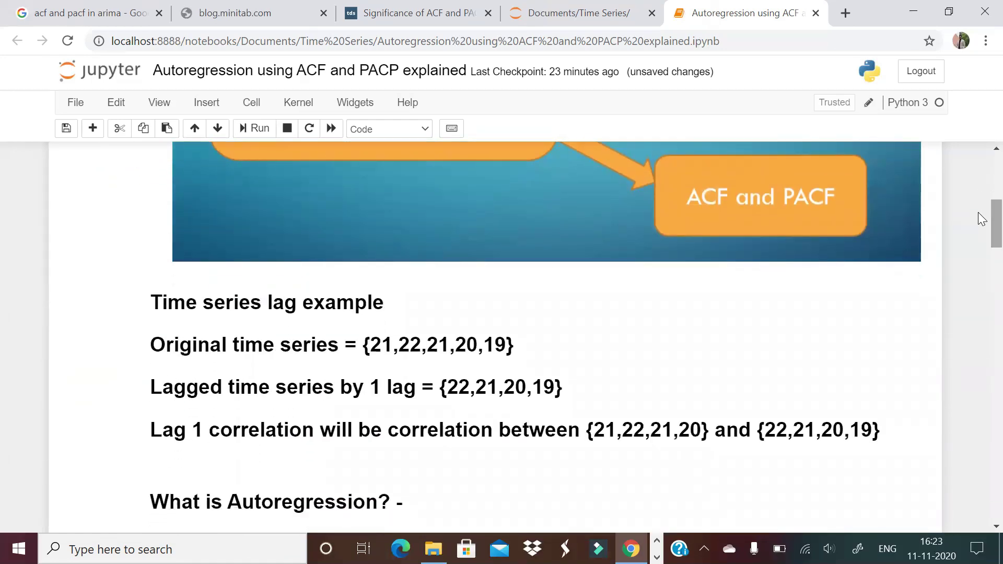
pyautogui.moveTo(982, 218); pyautogui.dragTo(983, 203)
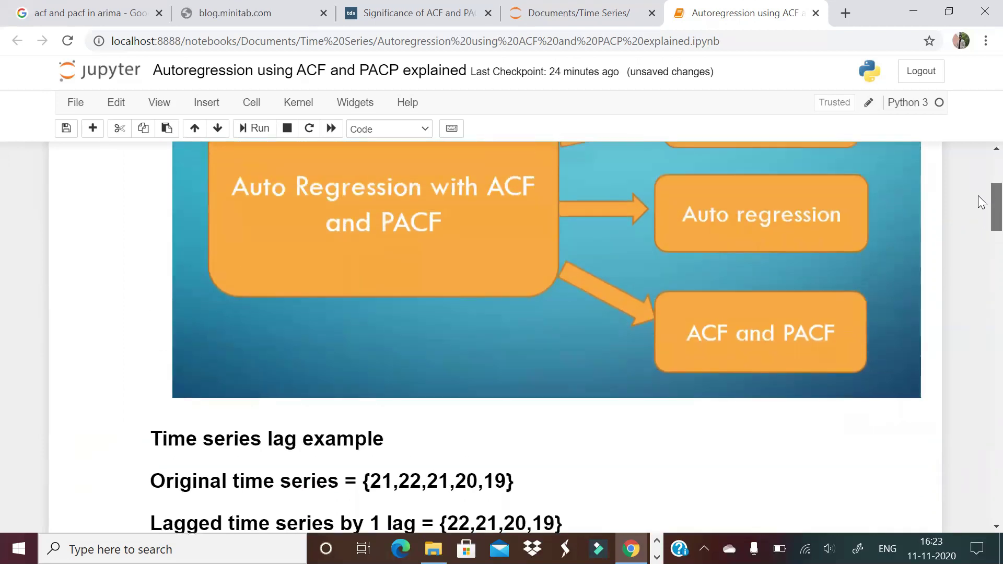
pyautogui.moveTo(979, 197); pyautogui.dragTo(979, 211)
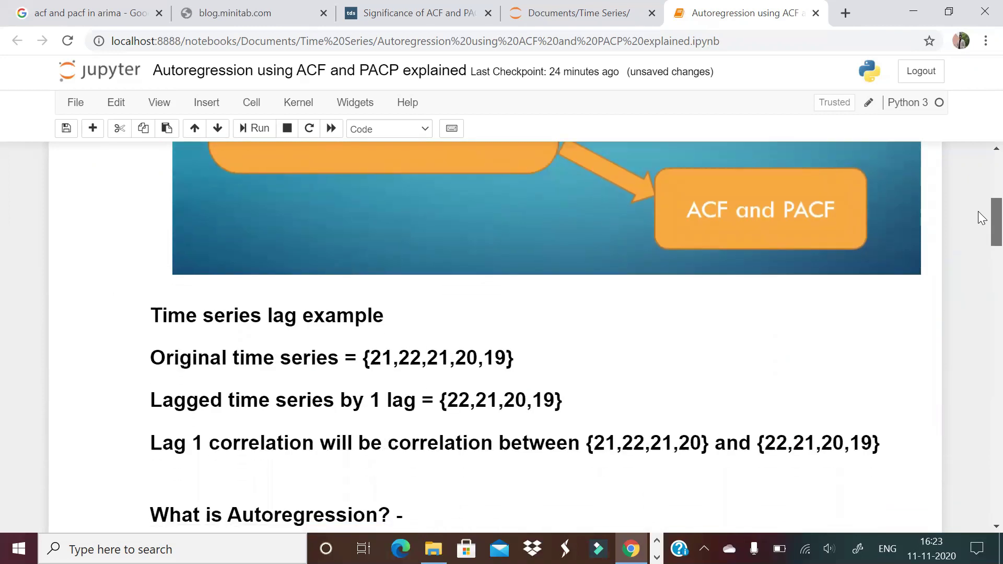
# - Review the autocorrelation and partial autocorrelation plots, and highlight the AR(7) entry in the last cell
pyautogui.moveTo(978, 211); pyautogui.dragTo(979, 403)
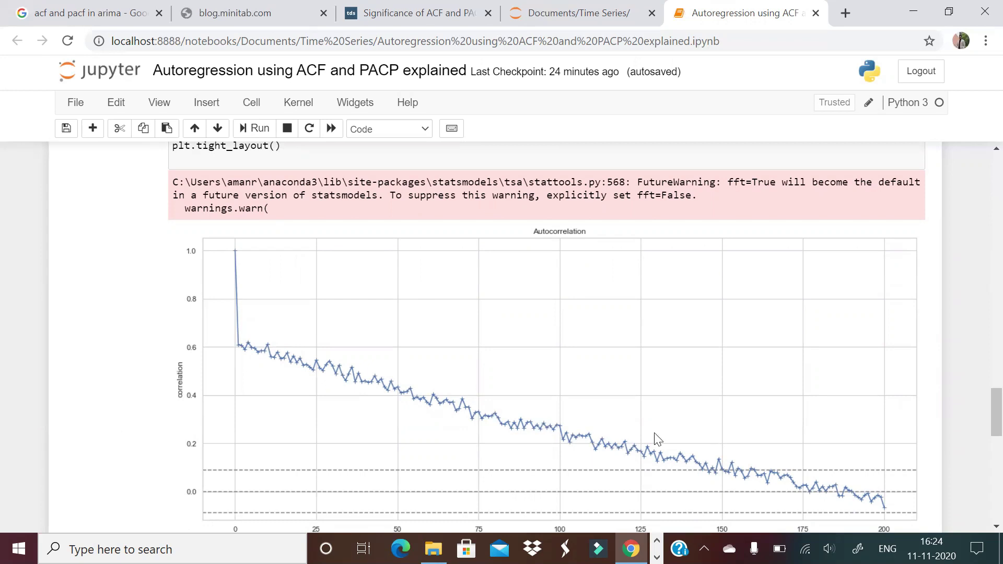
pyautogui.scroll(-2, 982, 454)
pyautogui.scroll(-8, 982, 453)
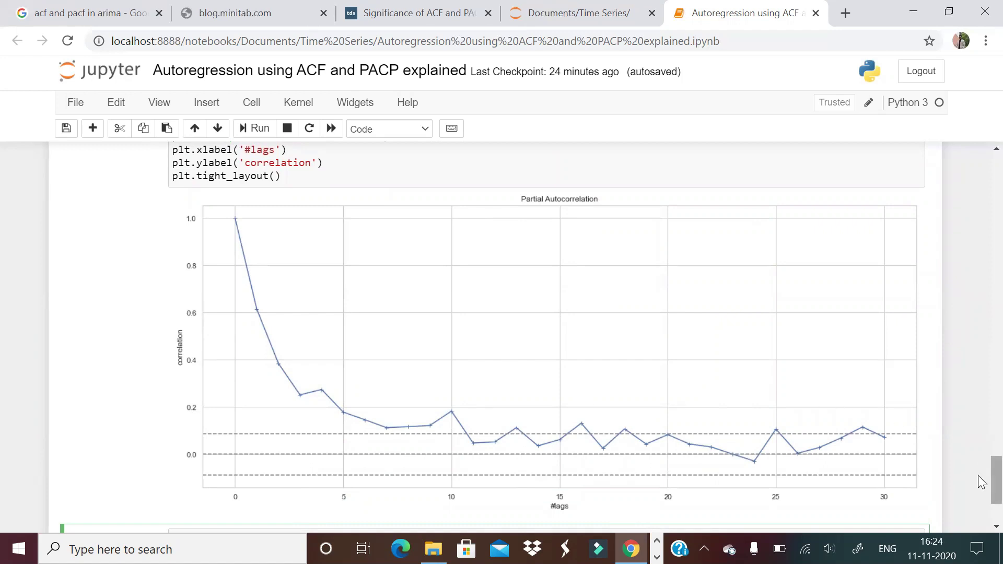
pyautogui.scroll(-3, 983, 492)
pyautogui.moveTo(198, 410); pyautogui.dragTo(119, 407)
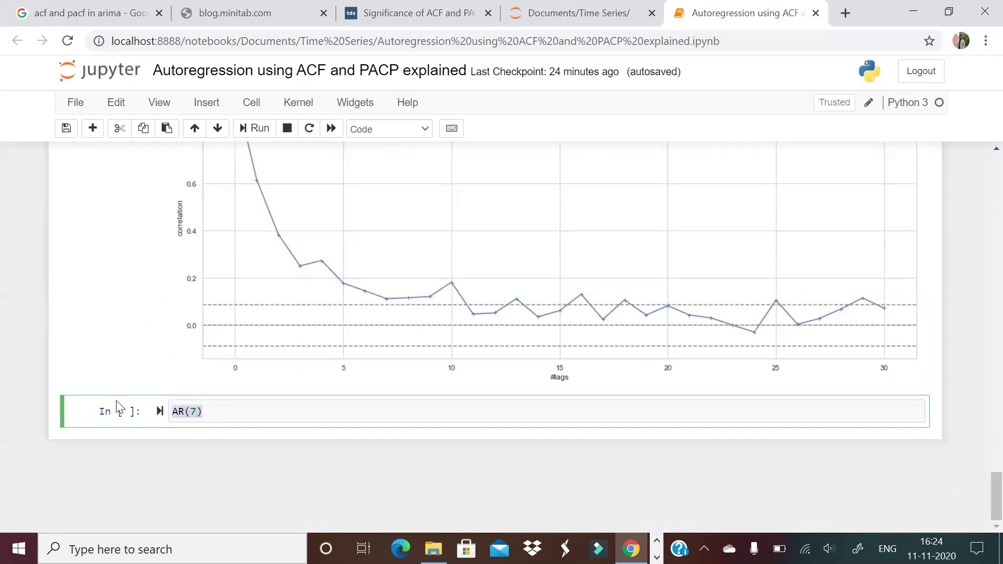
# - Consult the Moving average (MA) process definition in the open Towards Data Science article, and return to the notebook's overview diagram
pyautogui.click(436, 16)
pyautogui.moveTo(979, 100); pyautogui.dragTo(970, 206)
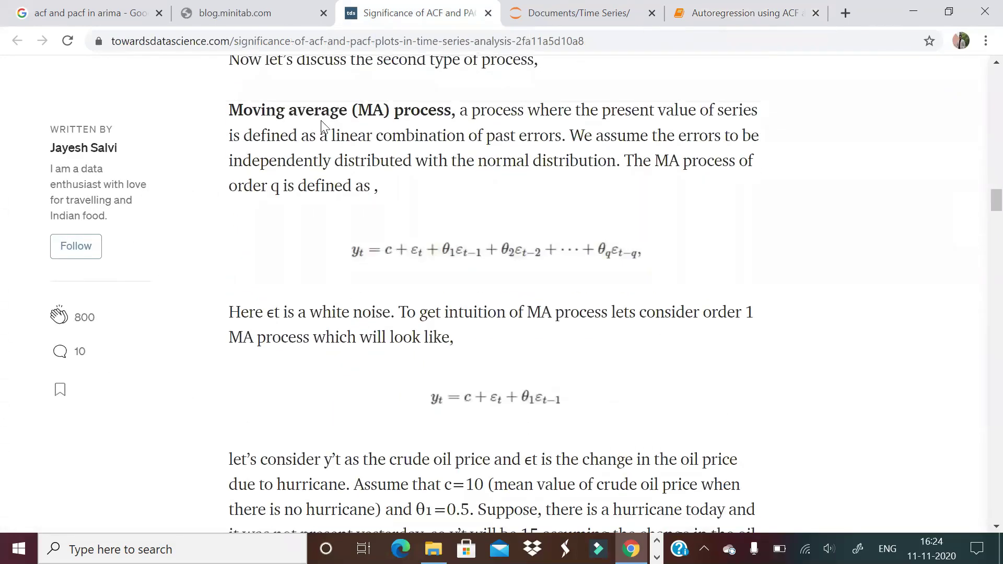
pyautogui.moveTo(292, 105); pyautogui.dragTo(452, 111)
pyautogui.click(452, 112)
pyautogui.click(701, 9)
pyautogui.moveTo(996, 499); pyautogui.dragTo(982, 185)
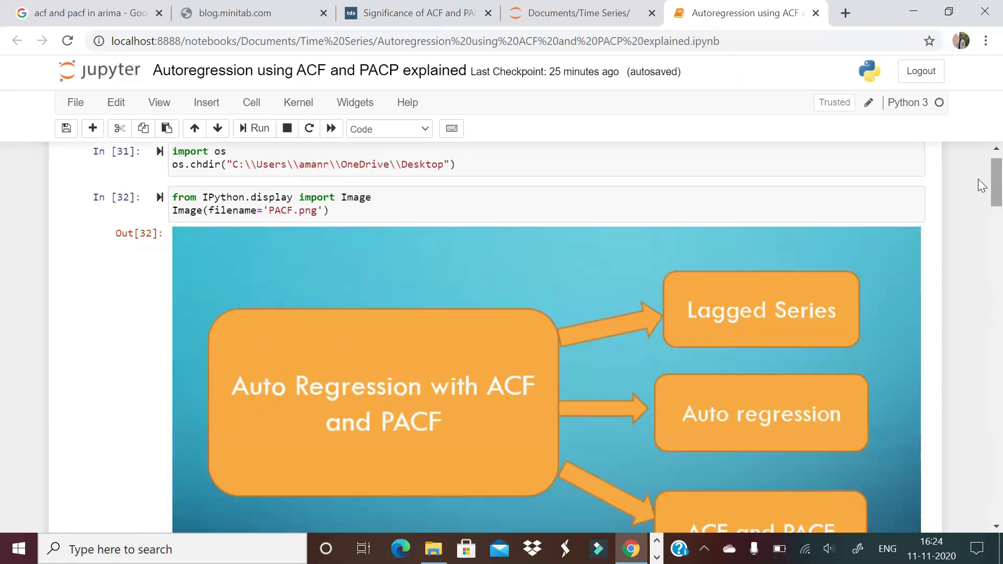